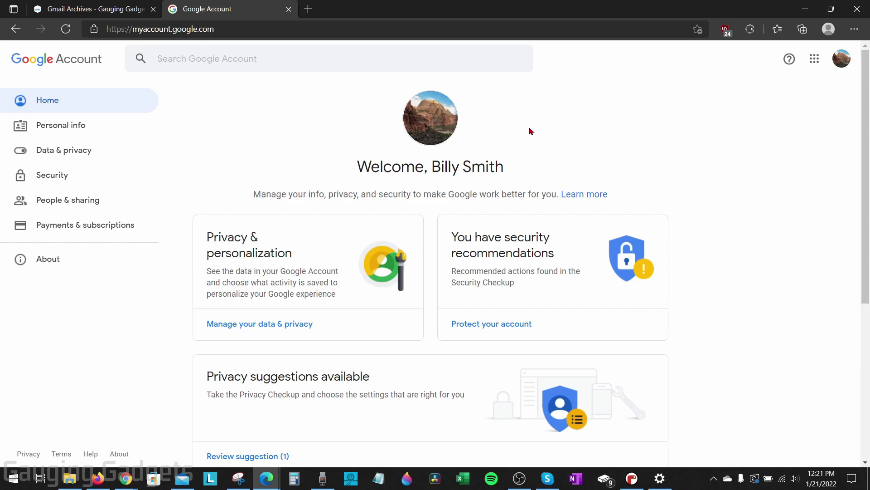
# Start changing the current Google Account profile photo from the profile picture settings
pyautogui.click(436, 116)
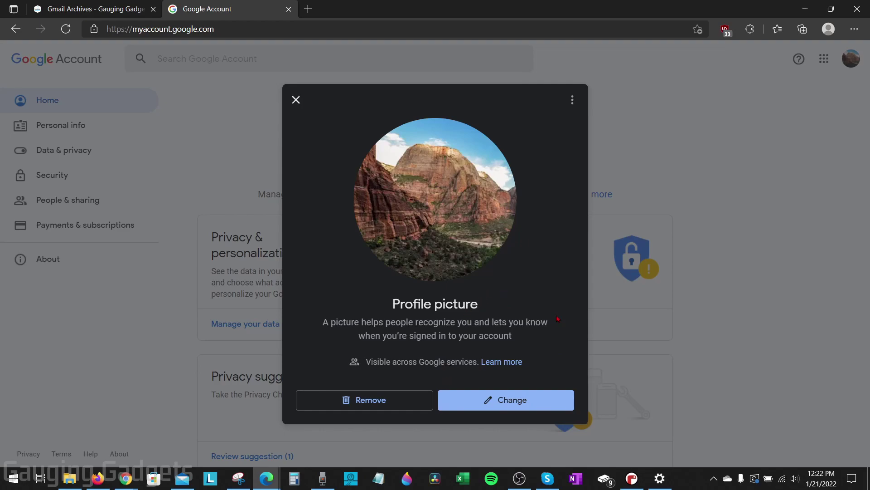
pyautogui.click(502, 402)
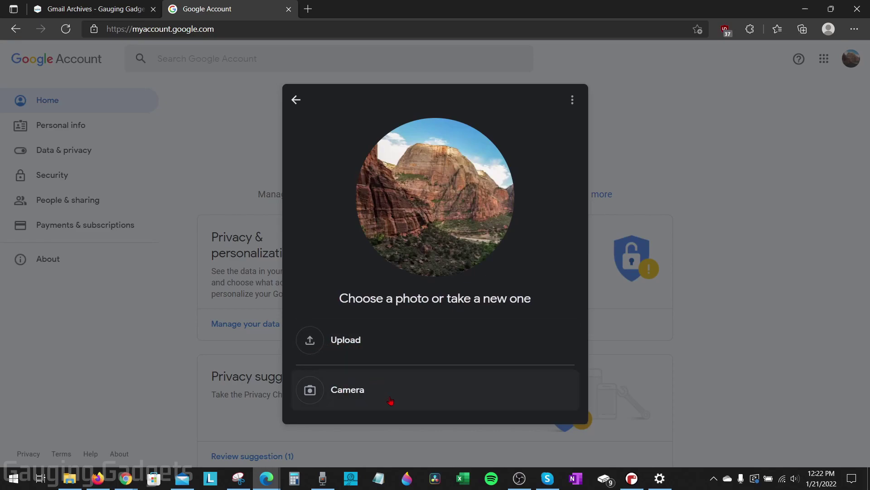
# Upload 'Pfeiffer Big Sur Print' from the computer as the new profile photo
pyautogui.click(350, 347)
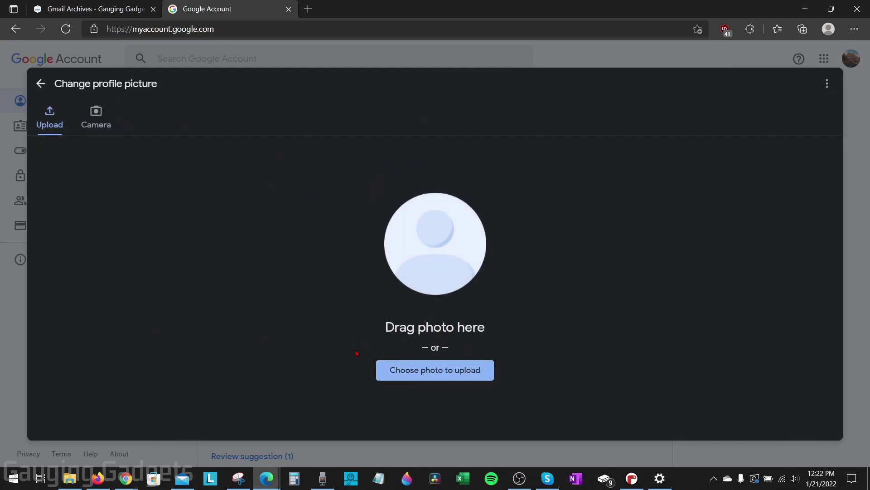
pyautogui.click(432, 374)
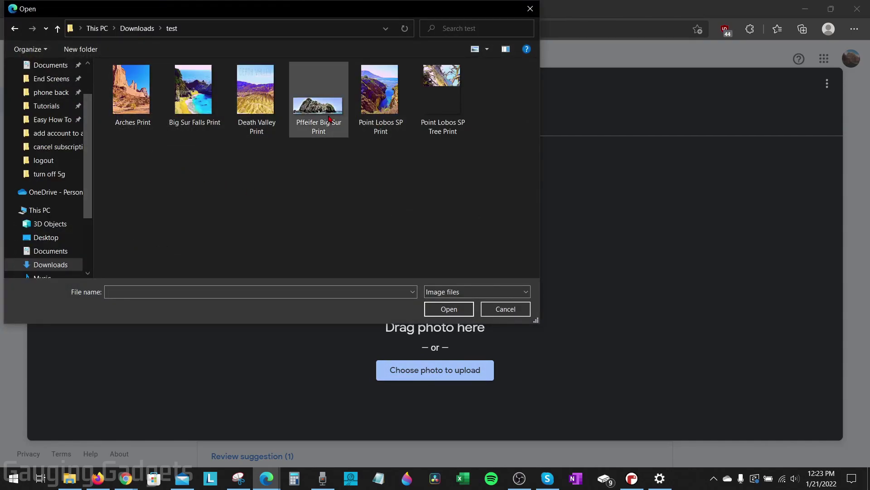
pyautogui.doubleClick(329, 119)
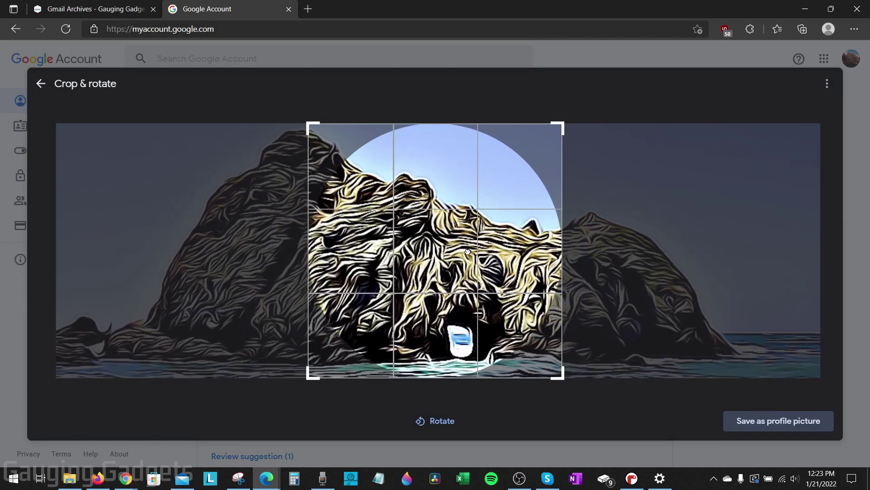
# Shift the rock arch photo slightly right in the crop and save it as profile picture
pyautogui.moveTo(446, 252); pyautogui.dragTo(461, 252)
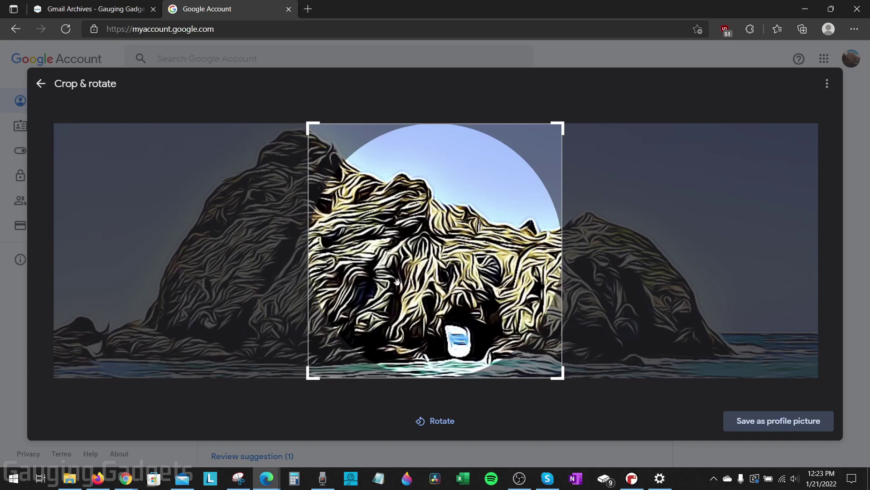
pyautogui.click(777, 422)
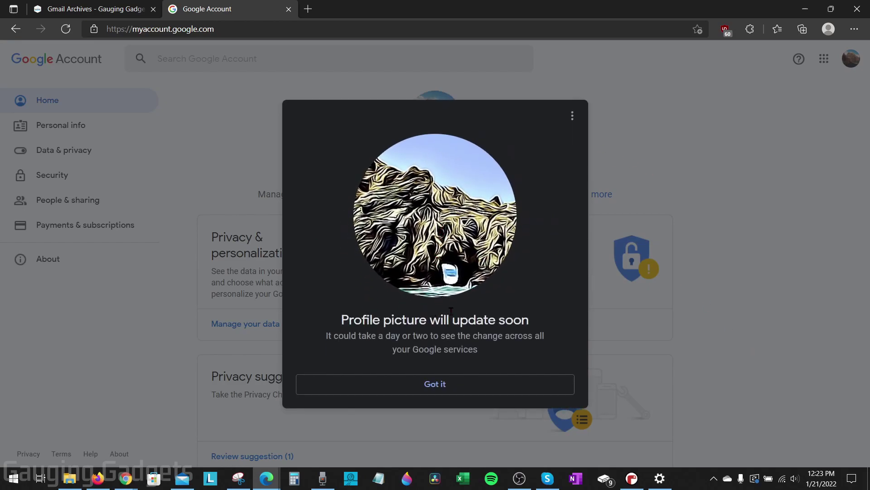
# Dismiss the 'Profile picture will update soon' notice with 'Got it'
pyautogui.click(427, 385)
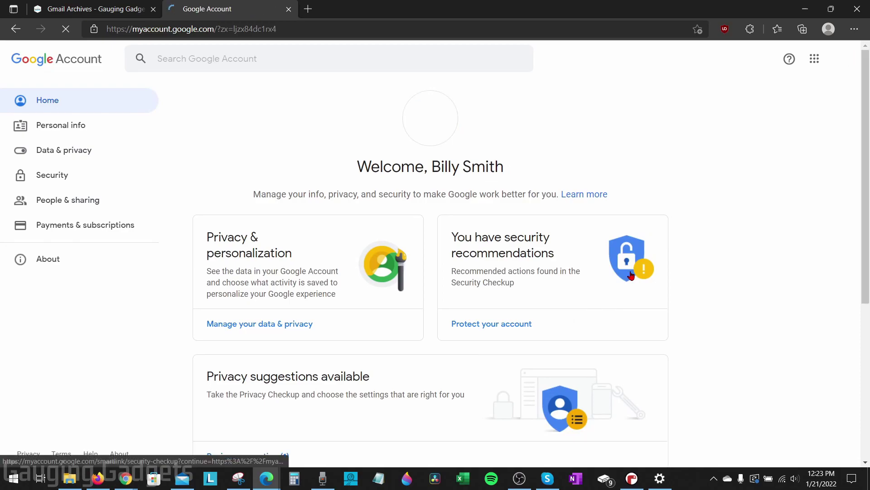